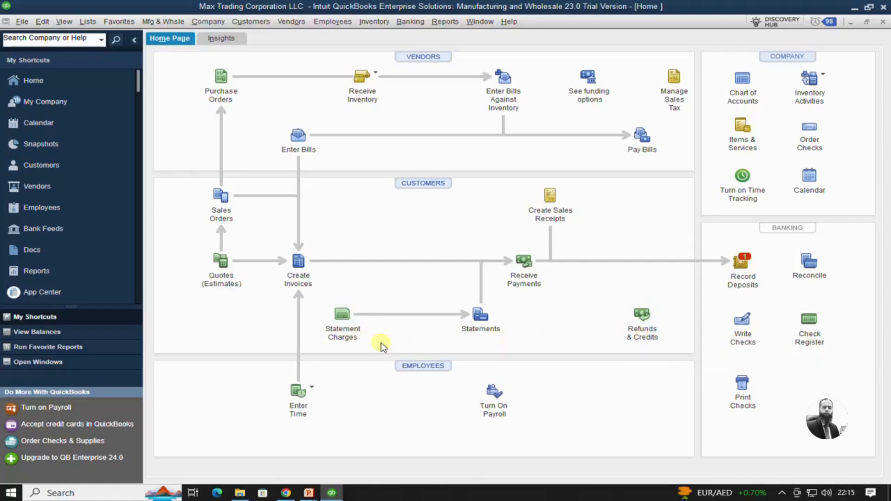
# - Start a new credit memo for customer Al Amazon Trading LLC from the Customer Center
pyautogui.click(35, 166)
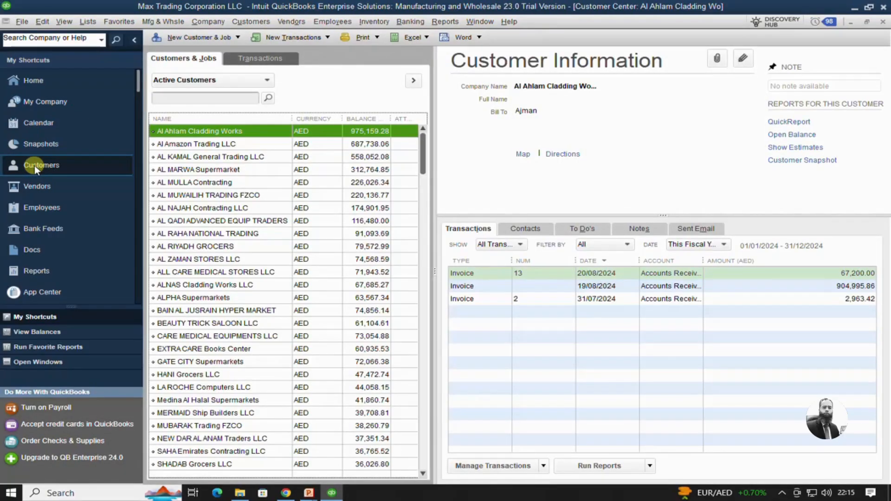
pyautogui.click(190, 145)
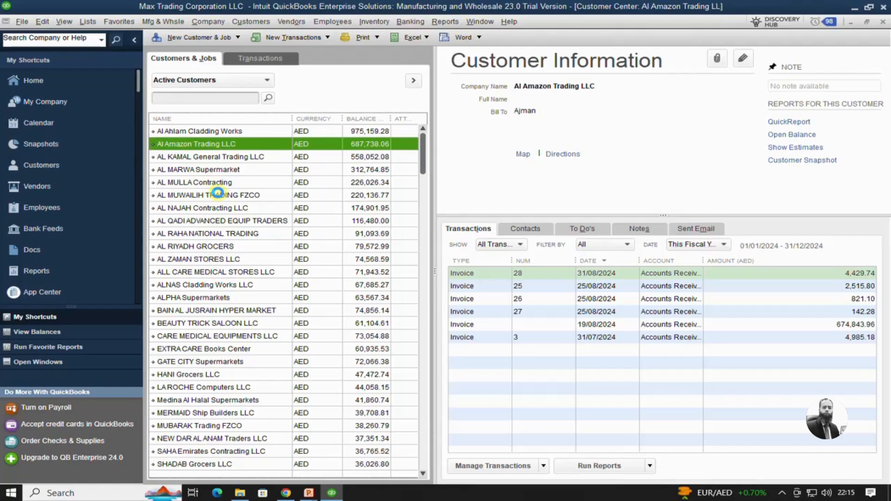
pyautogui.rightClick(184, 146)
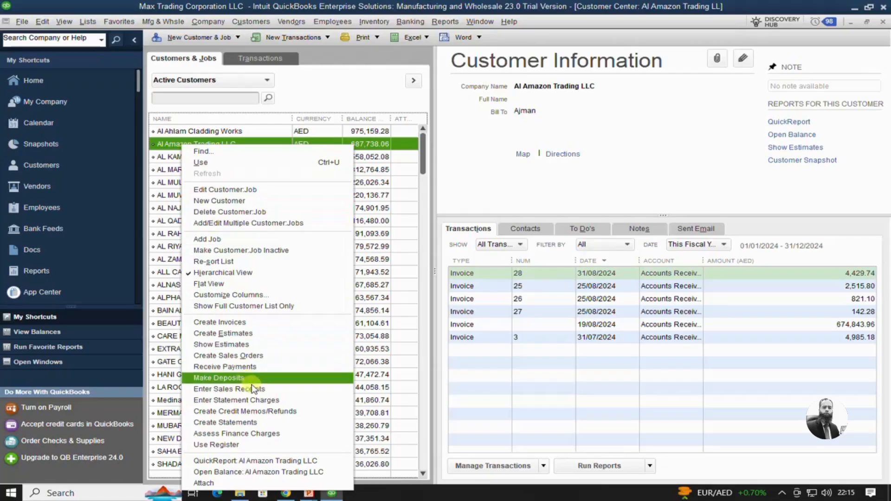
pyautogui.click(249, 412)
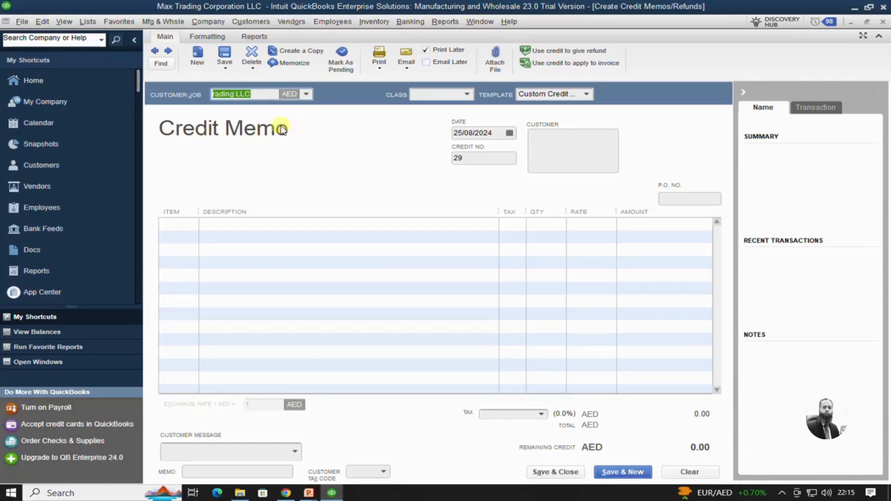
# - Set the credit memo's class to Alumco - Shar
pyautogui.click(468, 94)
pyautogui.click(457, 135)
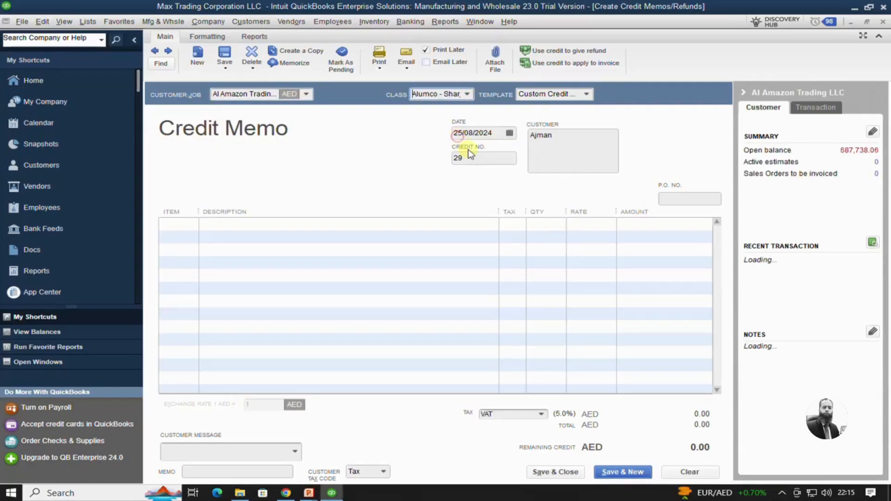
pyautogui.click(462, 134)
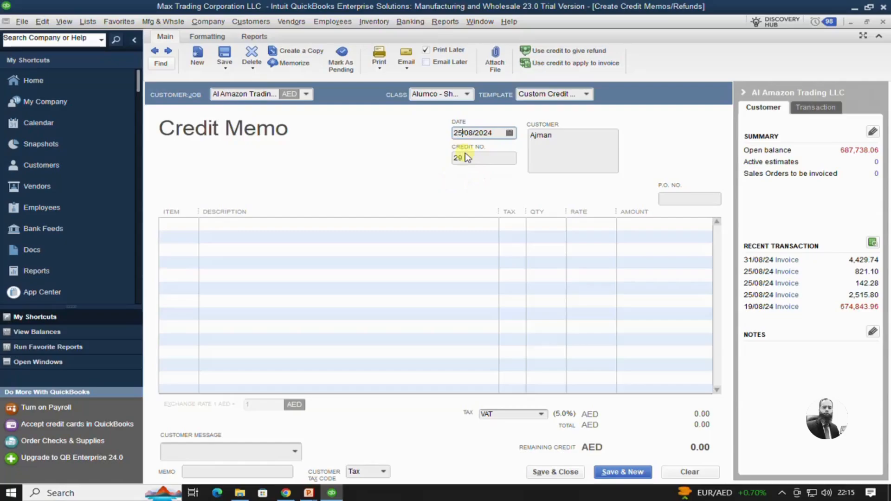
# - Add item 2011, AMYDRAMINE EXPECTORANT 120ML, on the first line with a quantity of 10
pyautogui.click(183, 226)
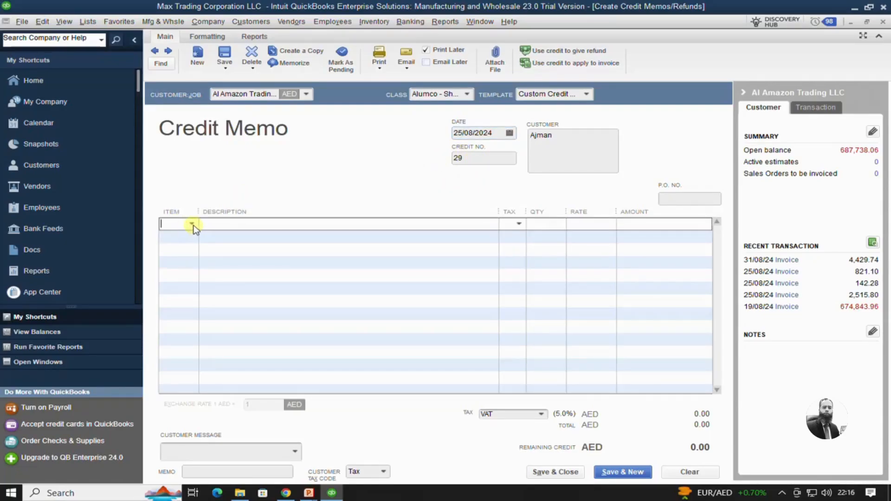
pyautogui.click(191, 224)
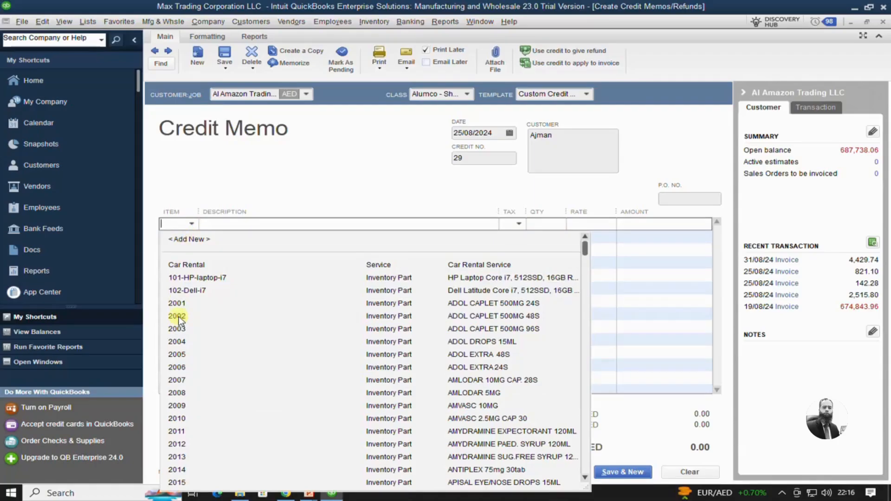
pyautogui.click(179, 431)
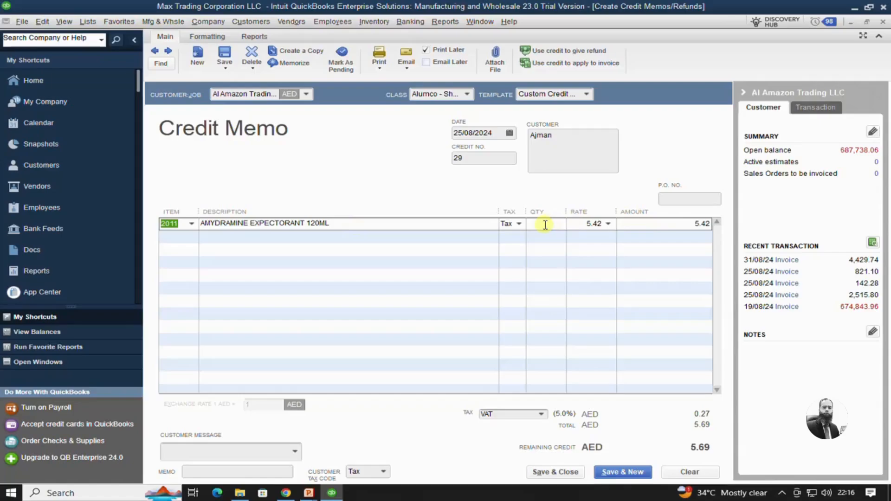
pyautogui.click(545, 225)
pyautogui.press('Tab')
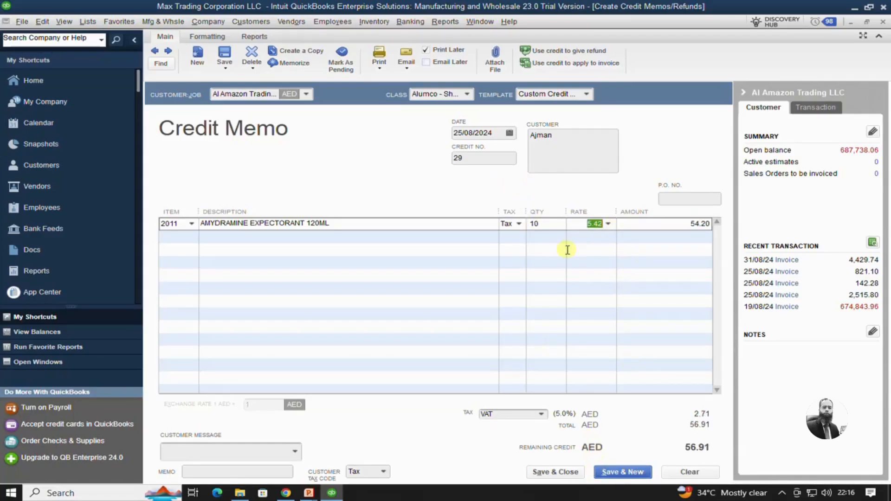
# - Save and close the credit memo, choosing to apply the credit to an invoice
pyautogui.click(561, 473)
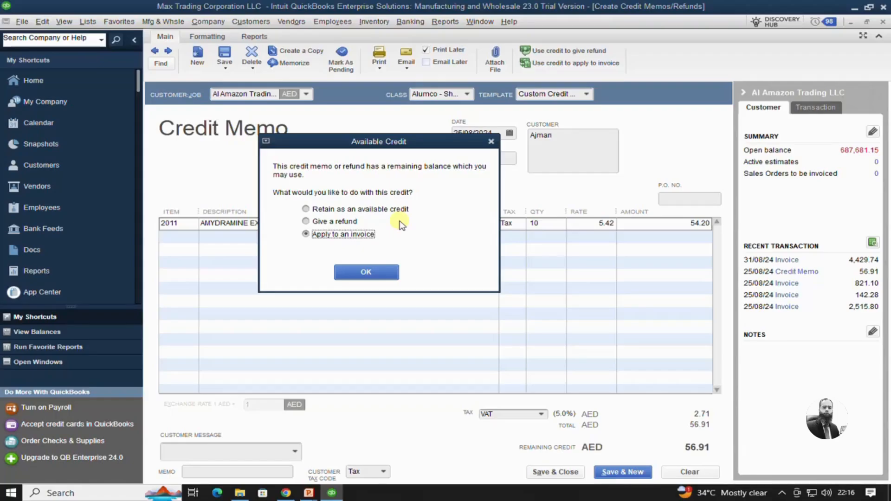
pyautogui.click(311, 209)
pyautogui.click(308, 222)
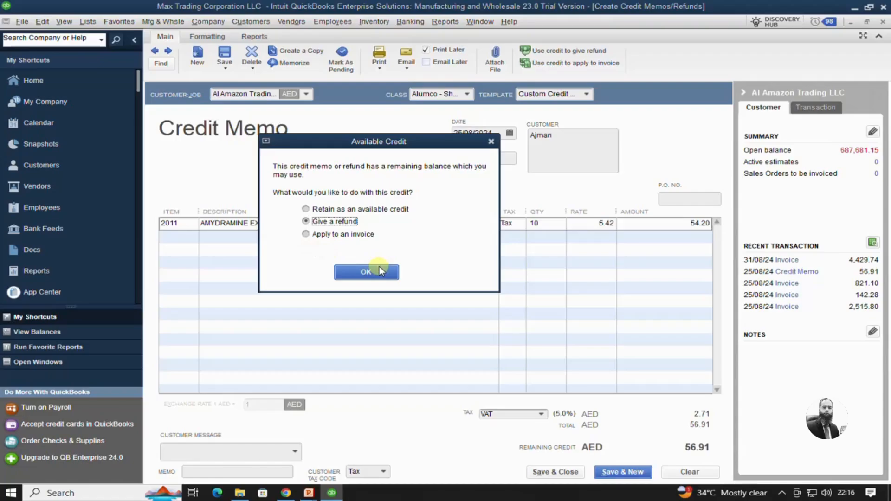
pyautogui.click(320, 236)
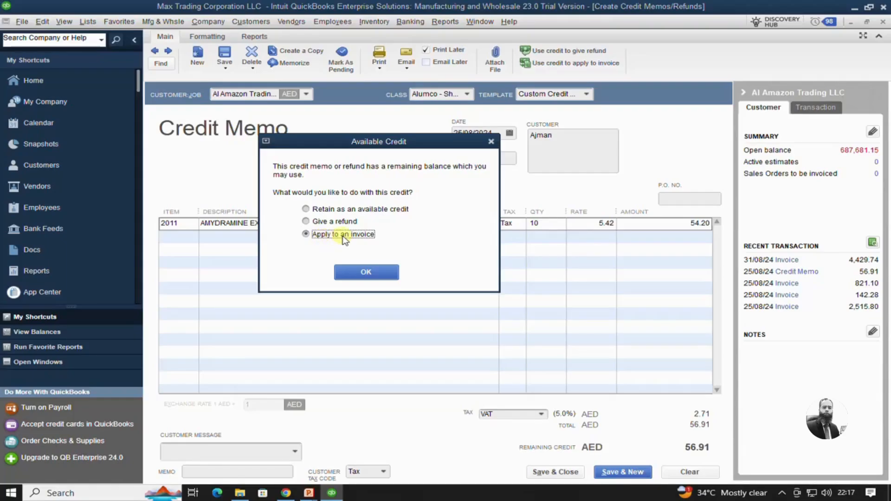
pyautogui.click(372, 270)
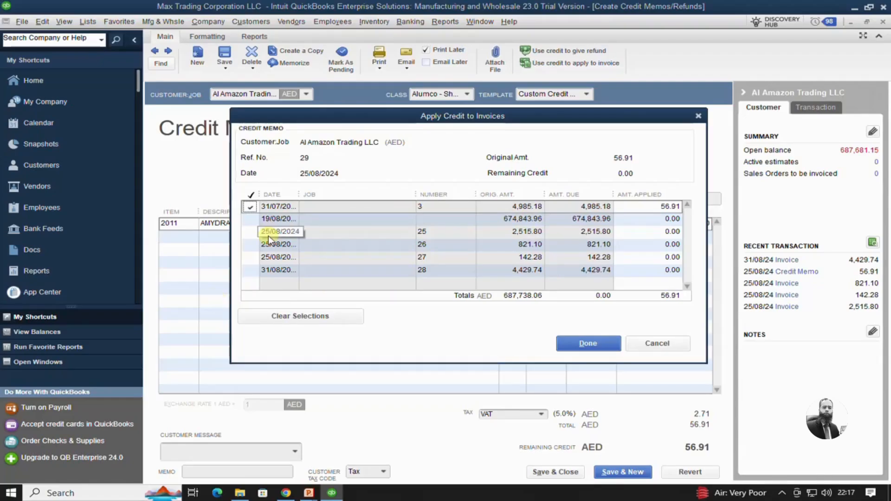
# - Apply the full credit to invoice 25 dated 25/08/2024 instead of the preselected invoice, and finish
pyautogui.click(250, 208)
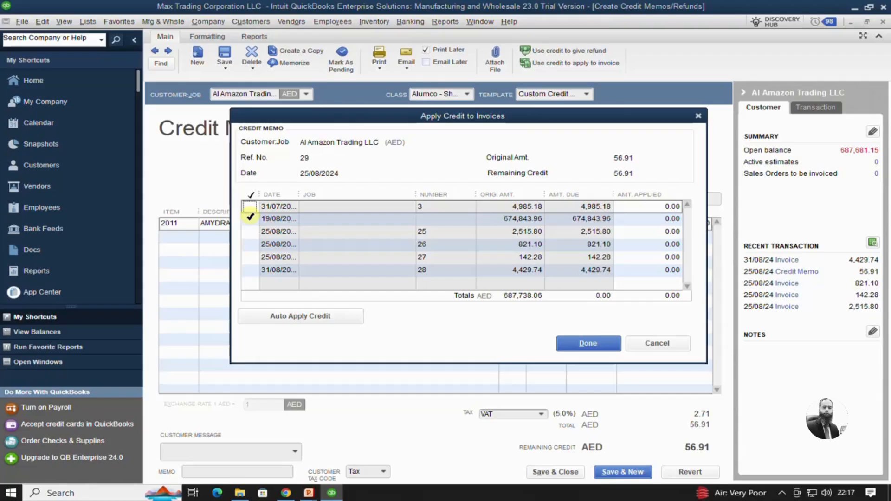
pyautogui.click(250, 218)
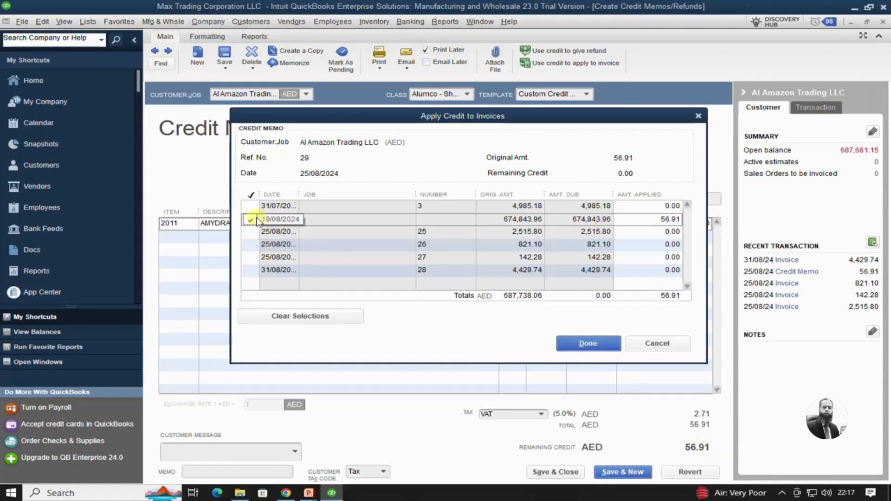
pyautogui.click(251, 231)
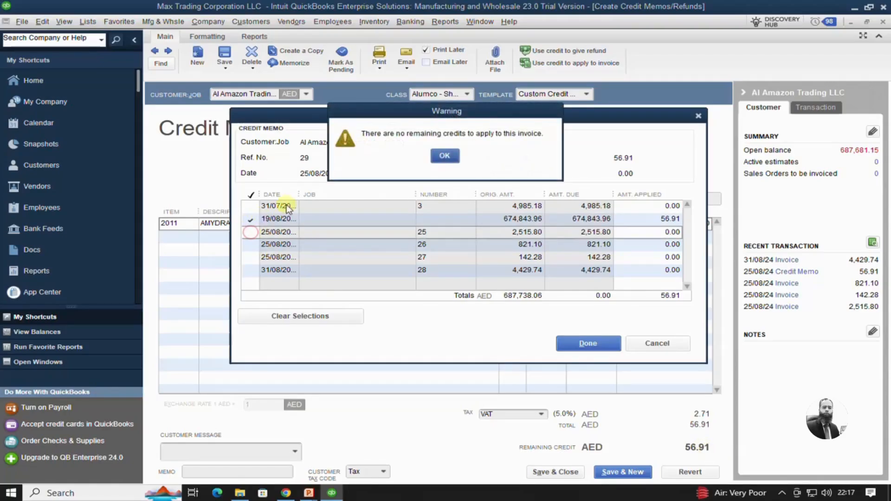
pyautogui.click(443, 156)
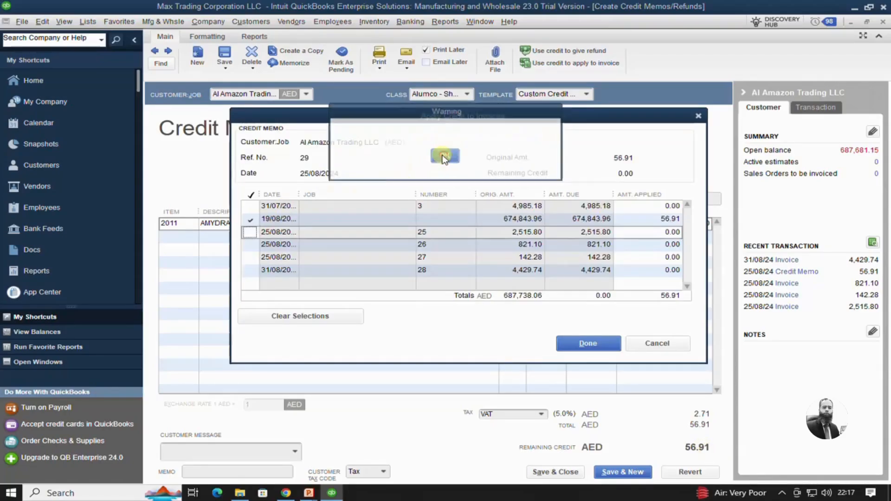
pyautogui.click(255, 220)
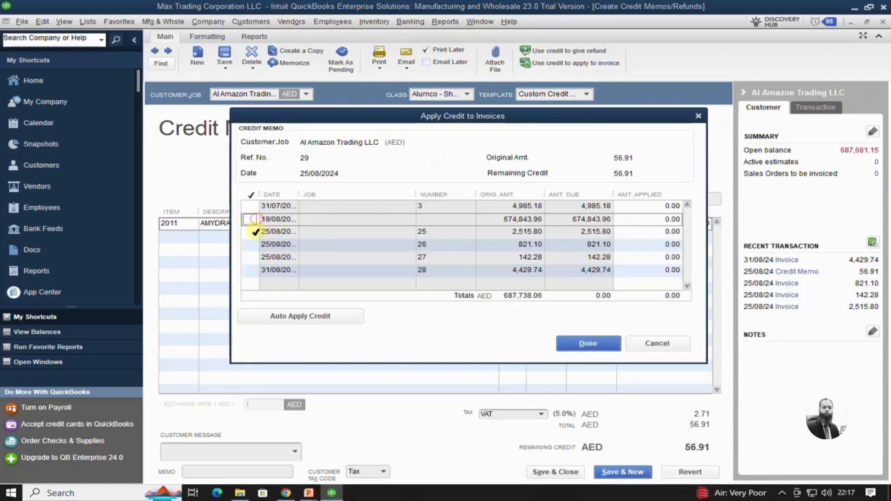
pyautogui.click(255, 231)
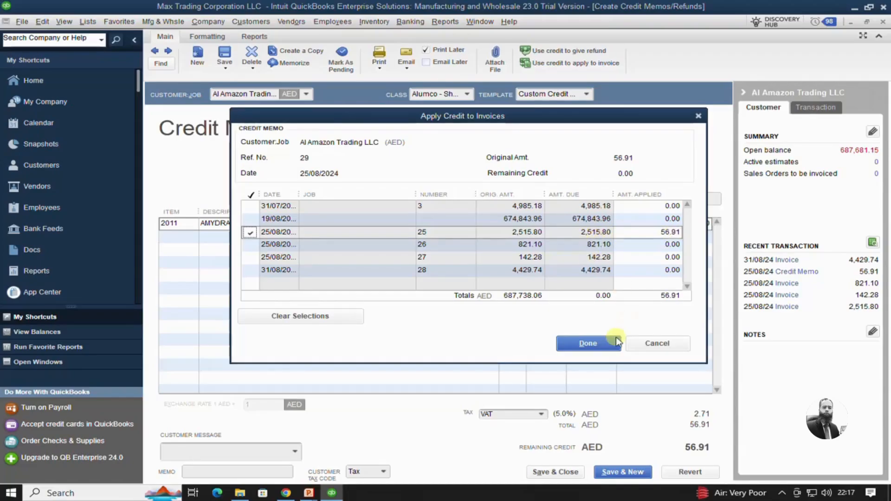
pyautogui.click(589, 343)
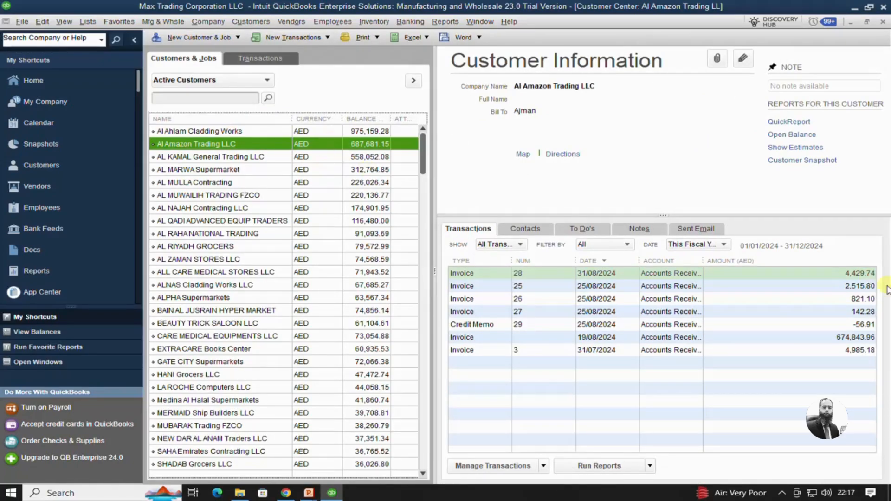
# - Filter the customer's transaction list by credit memos and invoices to review the new credit memo
pyautogui.click(486, 326)
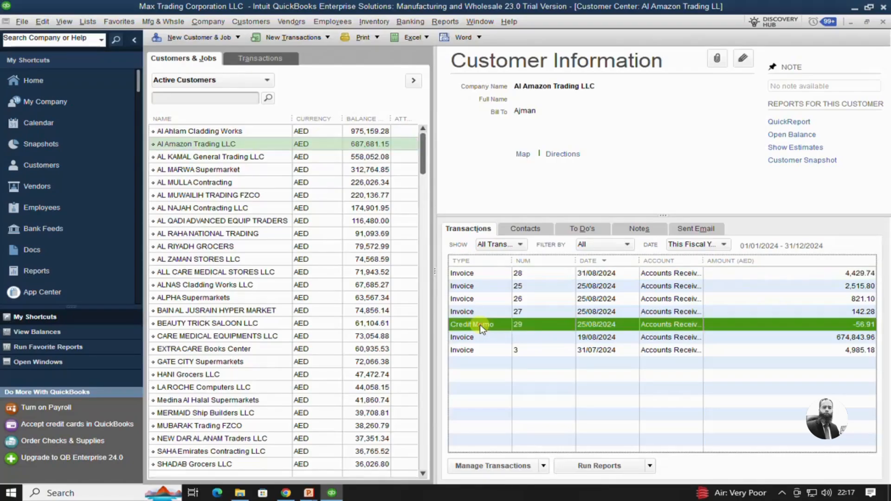
pyautogui.click(519, 245)
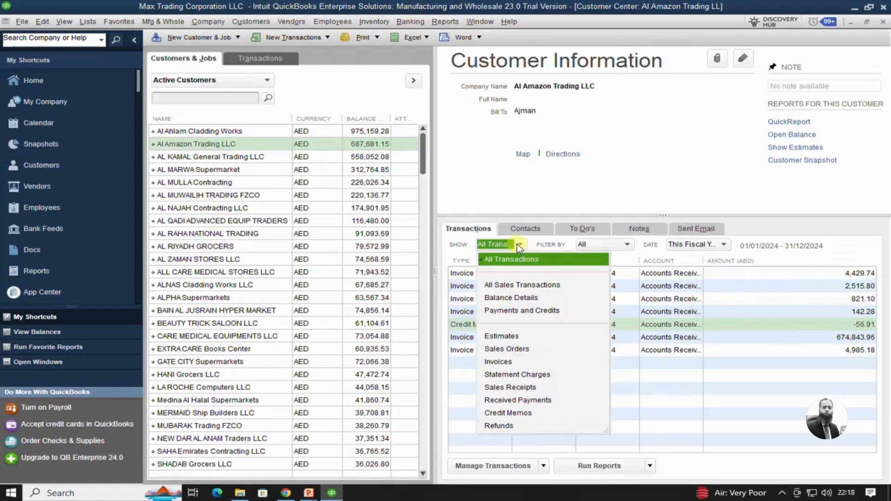
pyautogui.click(510, 413)
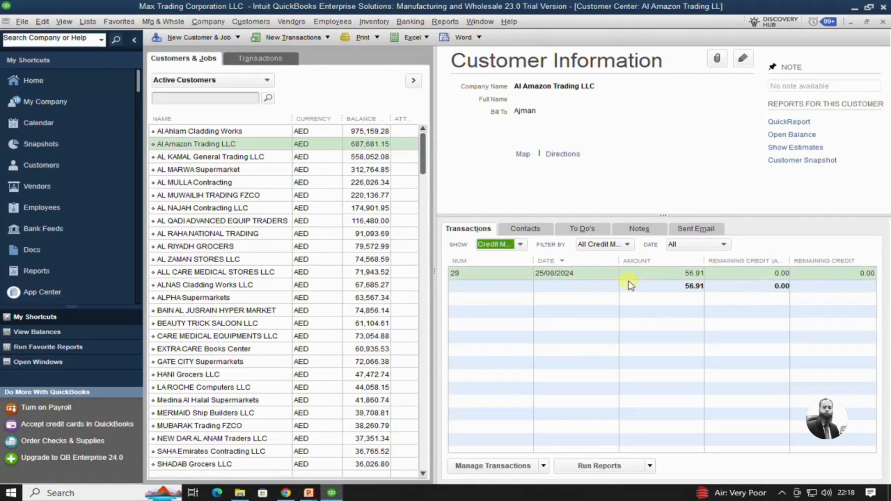
pyautogui.click(521, 245)
pyautogui.click(499, 365)
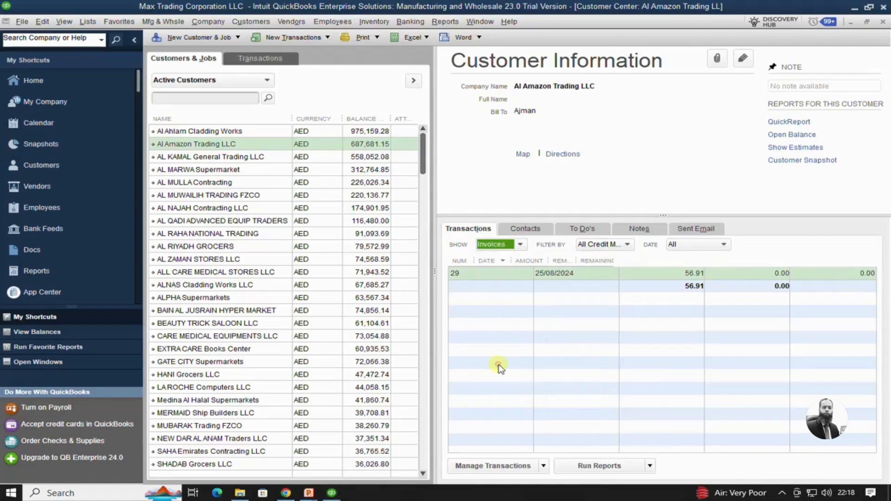
pyautogui.click(521, 246)
pyautogui.click(501, 260)
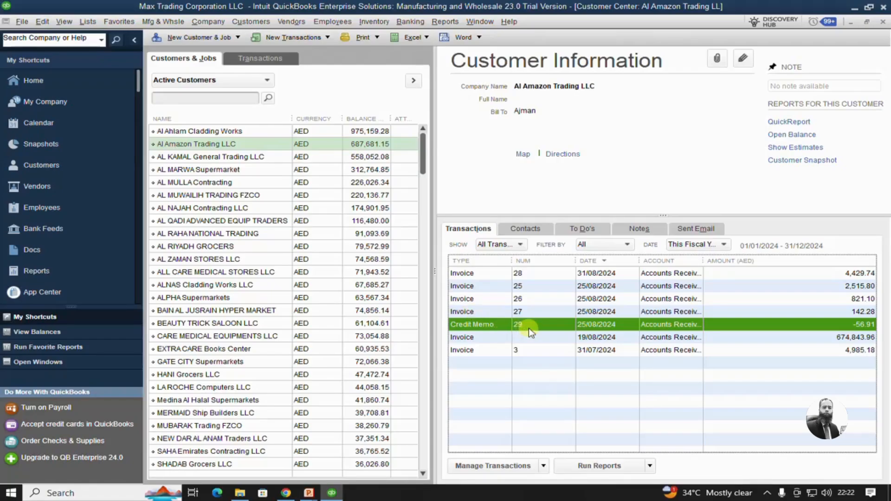
# - Open credit memo 29 and follow its related transaction to view the invoice it was applied to
pyautogui.click(569, 287)
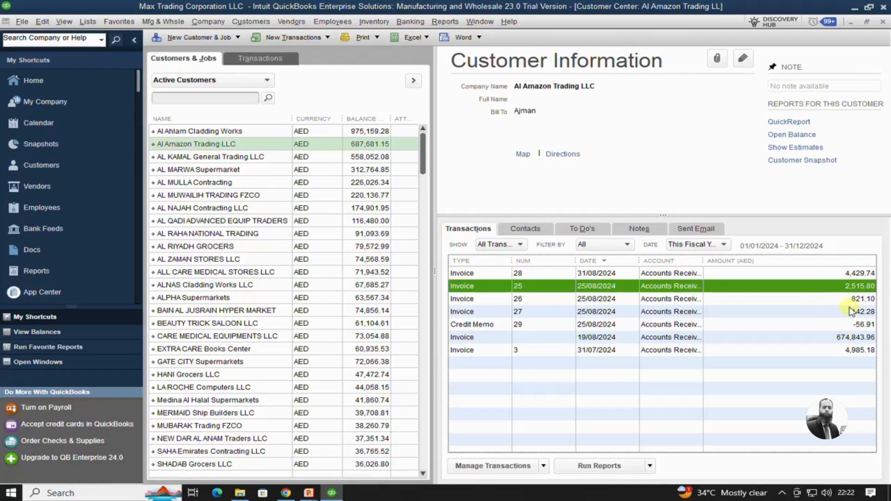
pyautogui.doubleClick(537, 325)
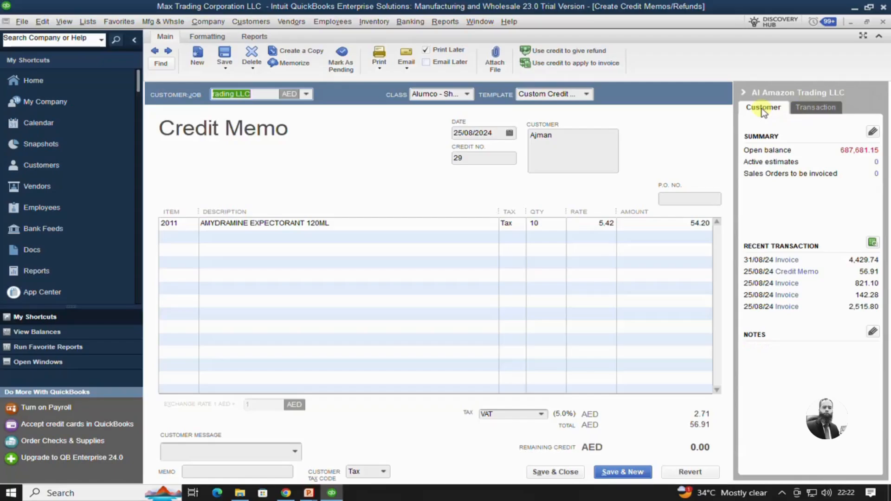
pyautogui.click(815, 108)
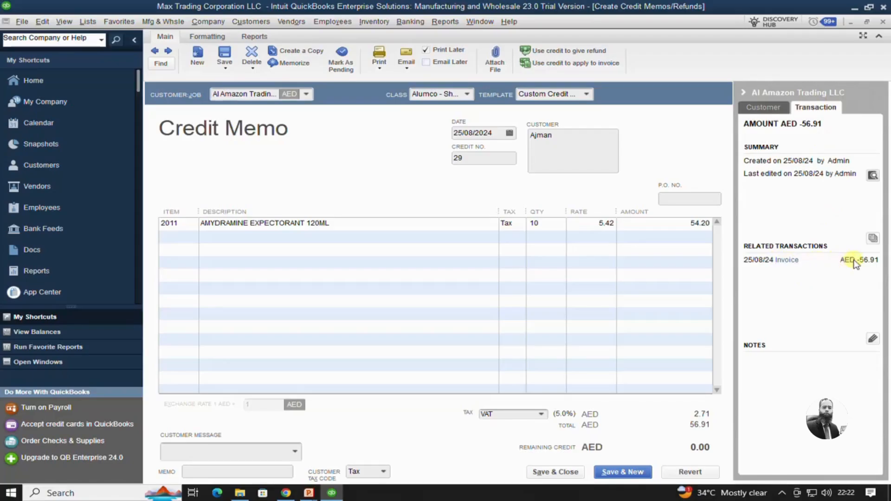
pyautogui.click(787, 261)
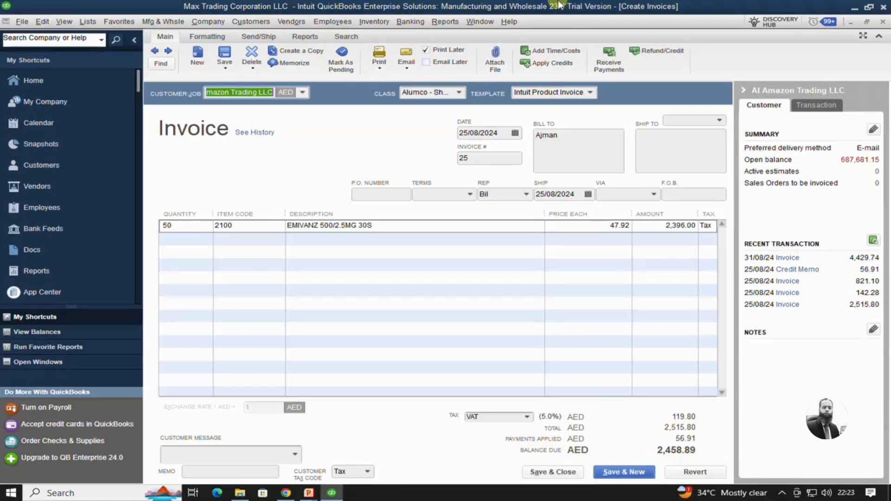
# - Remove credit memo 29 from invoice 25's applied credits and save and close the invoice
pyautogui.click(547, 64)
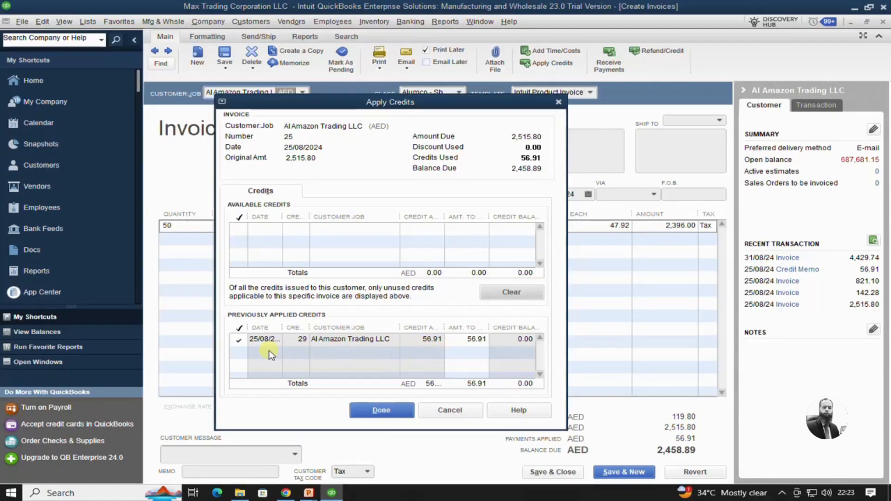
pyautogui.click(237, 340)
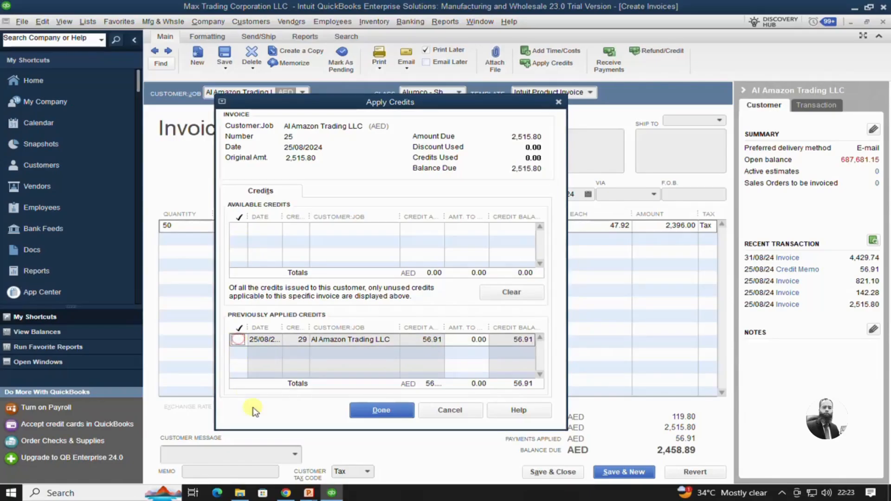
pyautogui.click(382, 410)
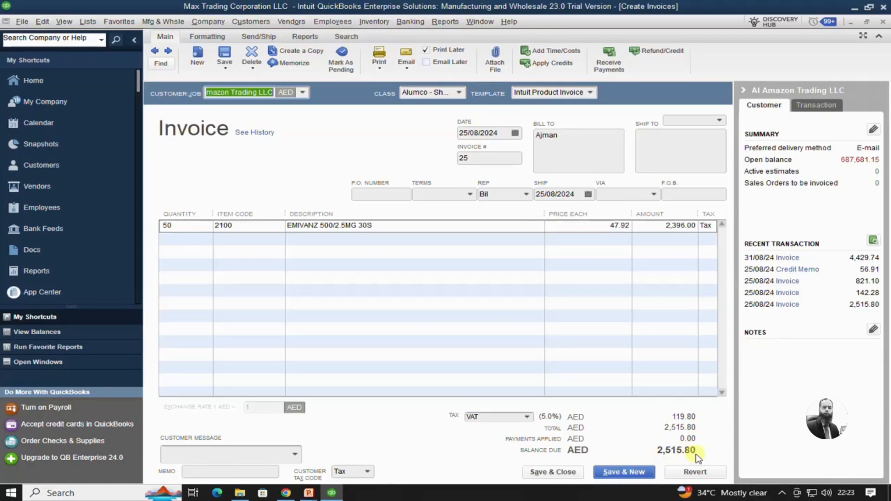
pyautogui.click(552, 472)
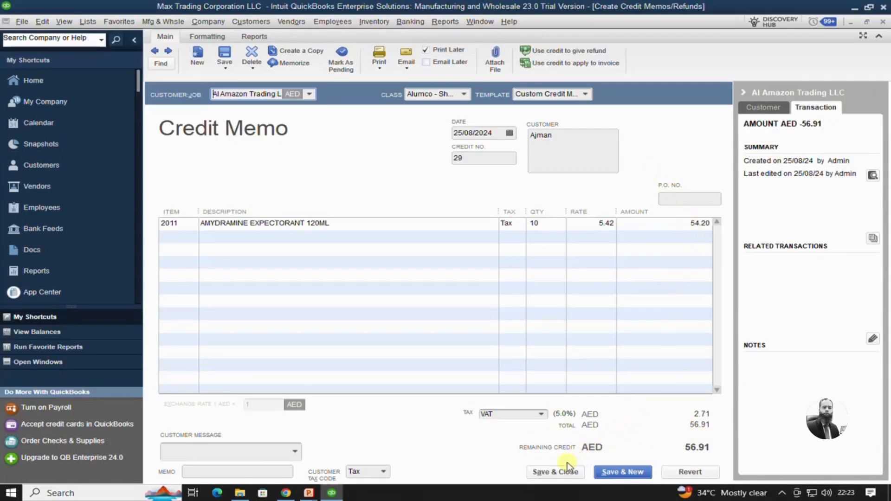
# - Reapply credit memo 29 to invoice 27 dated 25/08/2024 and save and close the credit memo
pyautogui.click(547, 63)
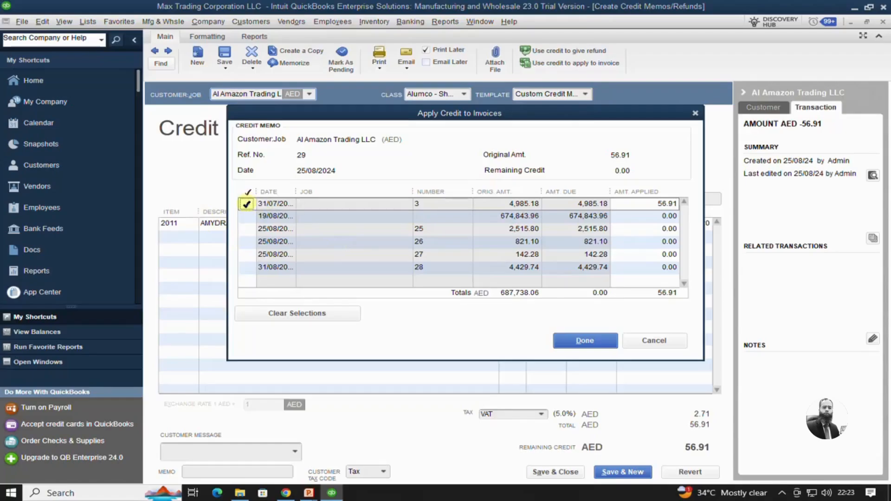
pyautogui.click(246, 204)
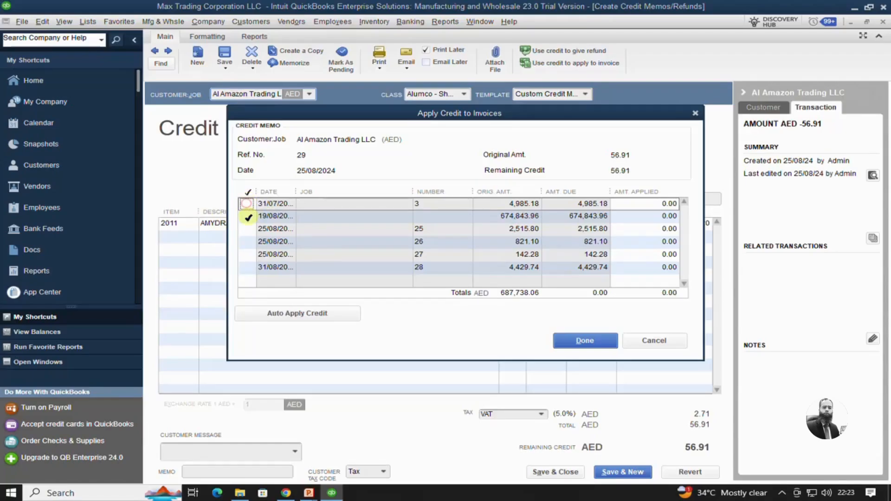
pyautogui.click(251, 229)
pyautogui.click(252, 229)
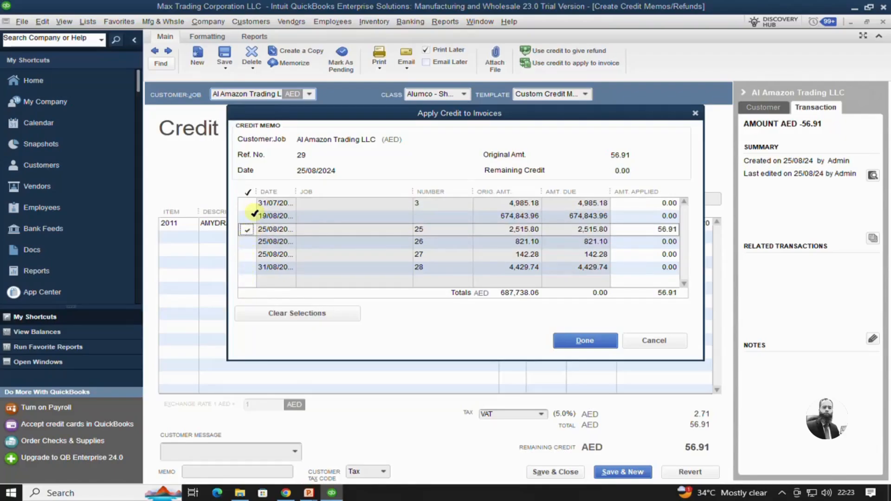
pyautogui.click(250, 230)
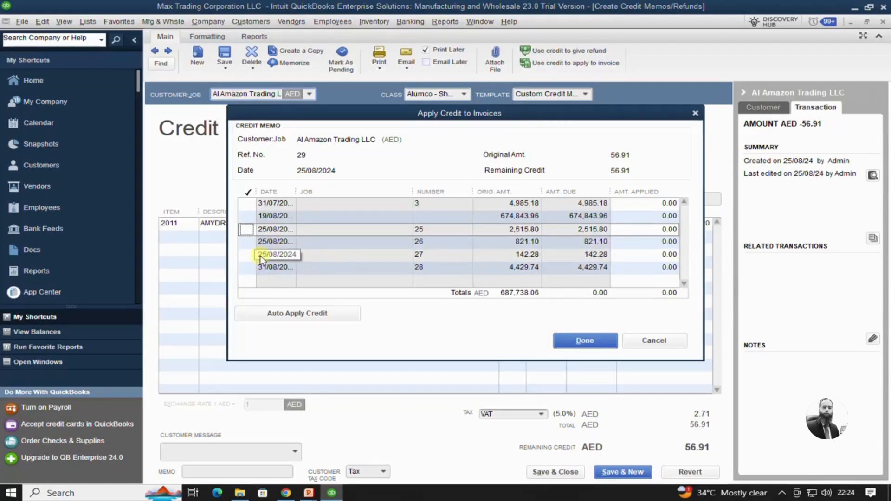
pyautogui.click(247, 254)
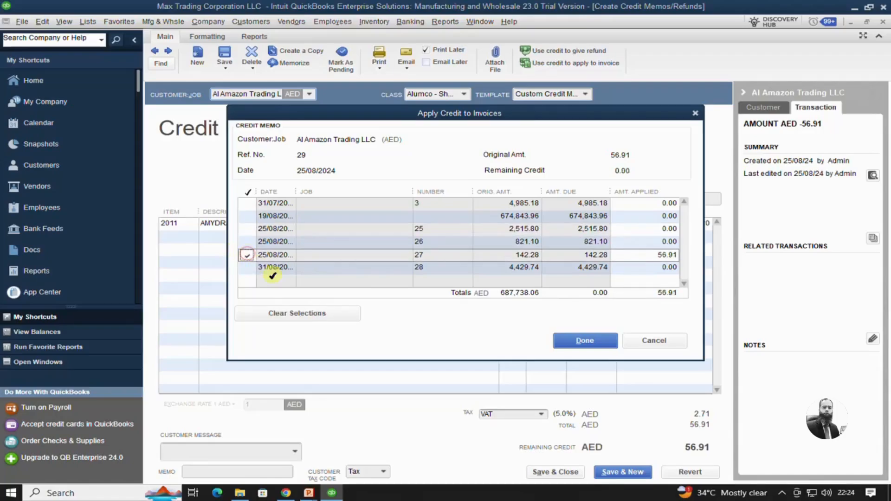
pyautogui.click(594, 342)
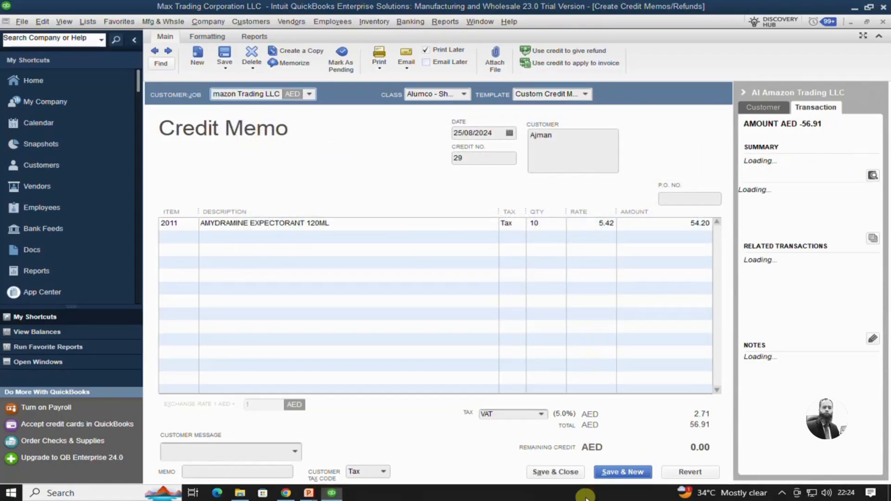
pyautogui.click(570, 473)
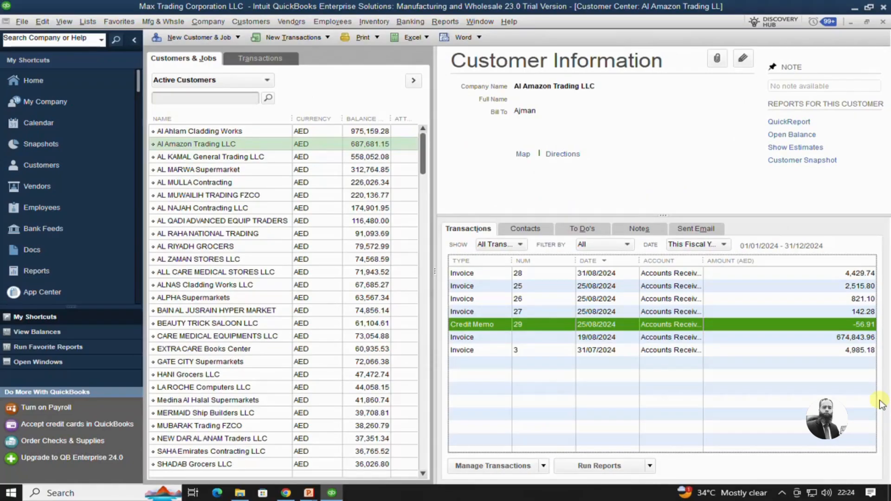